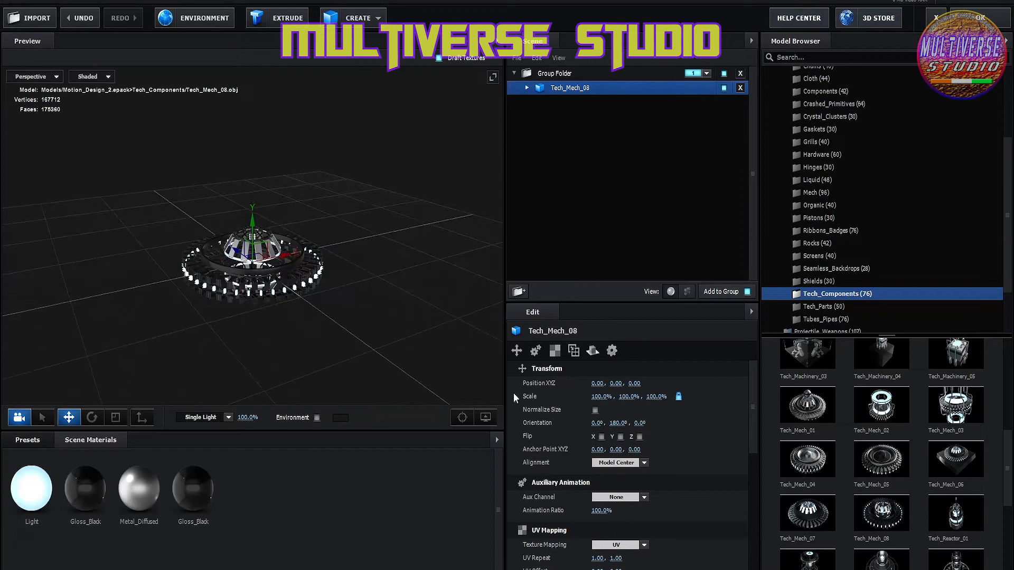
Step: Scale the Tech_Mech_08 model uniformly to 137%
left_click_drag(629, 397, 642, 403)
left_click_drag(453, 337, 530, 166)
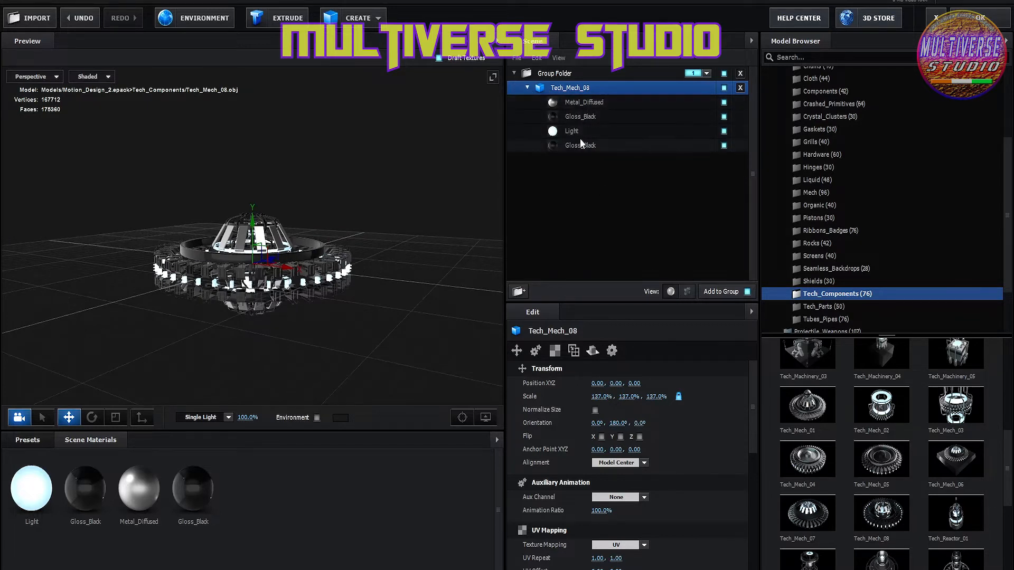
Step: Set the illumination color of the model's Light material to pure red, FF0000
left_click(572, 132)
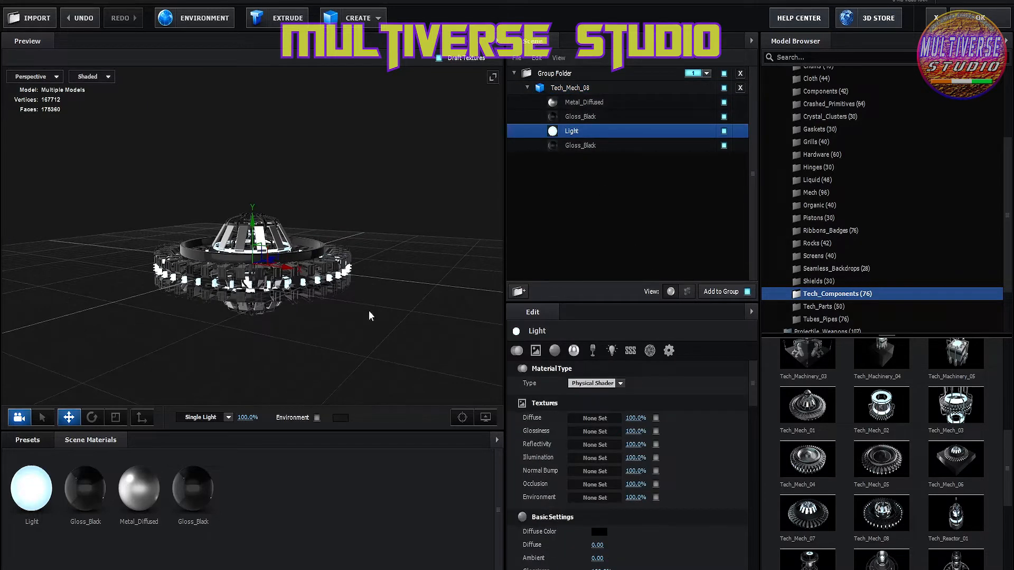
scroll(597, 435, "down", 10)
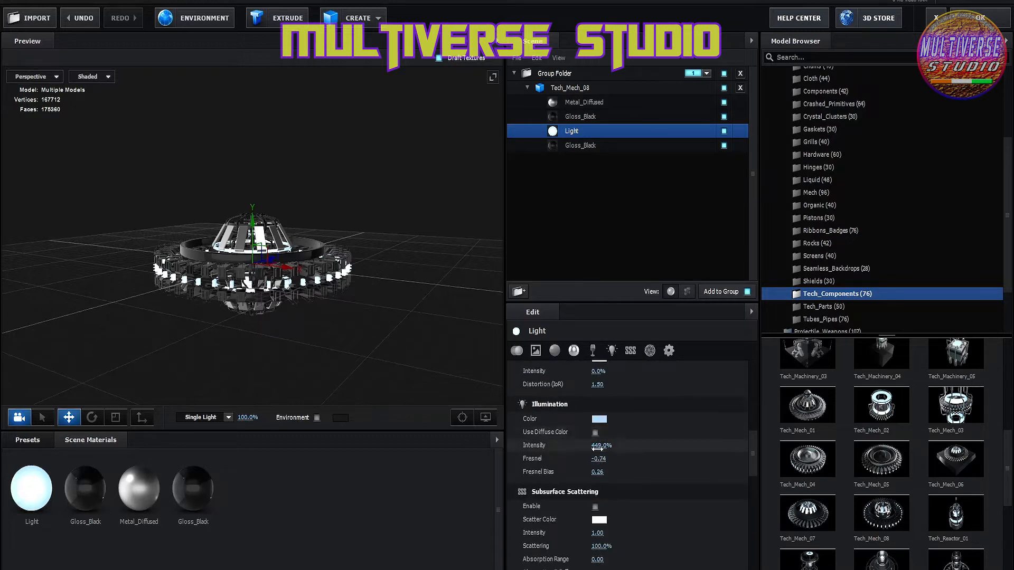
scroll(598, 457, "down", 3)
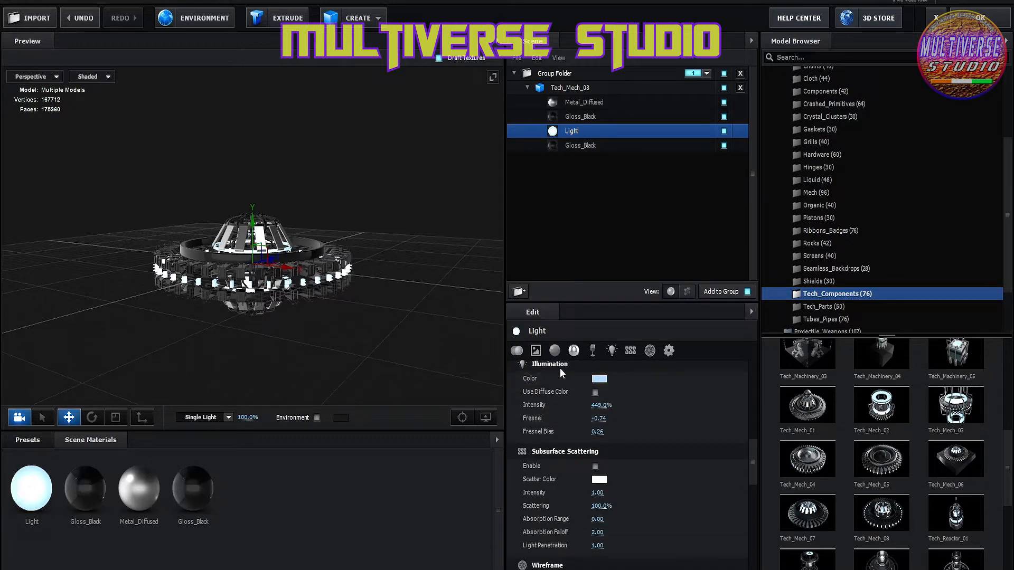
left_click(597, 379)
left_click(614, 331)
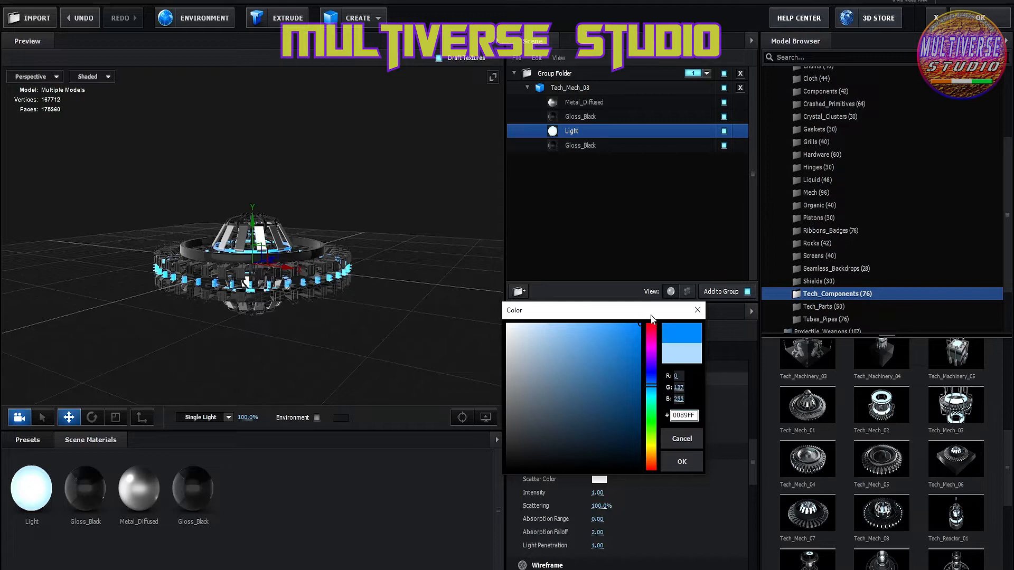
left_click(651, 325)
left_click(620, 329)
left_click(602, 327)
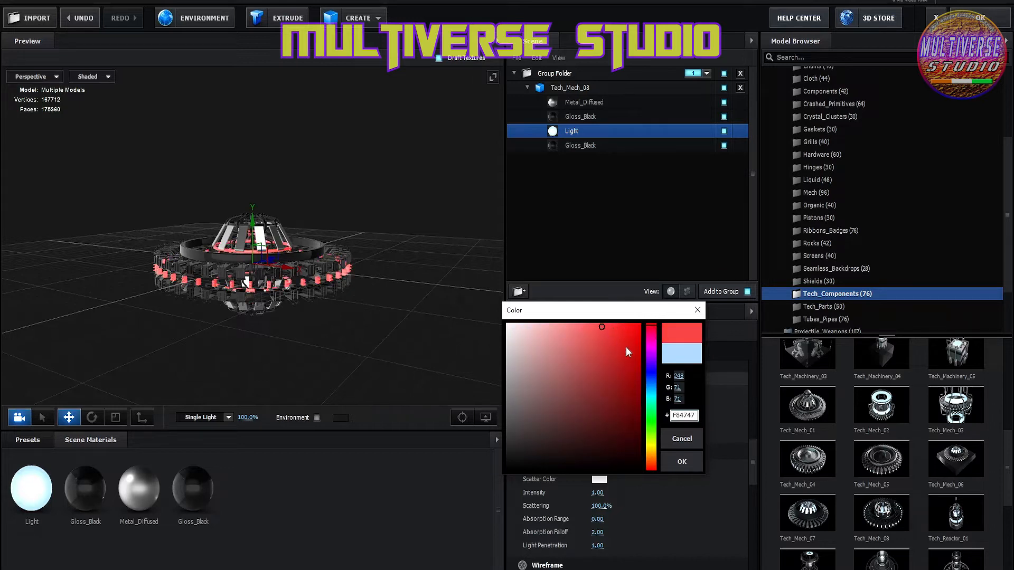
left_click(653, 376)
left_click(654, 329)
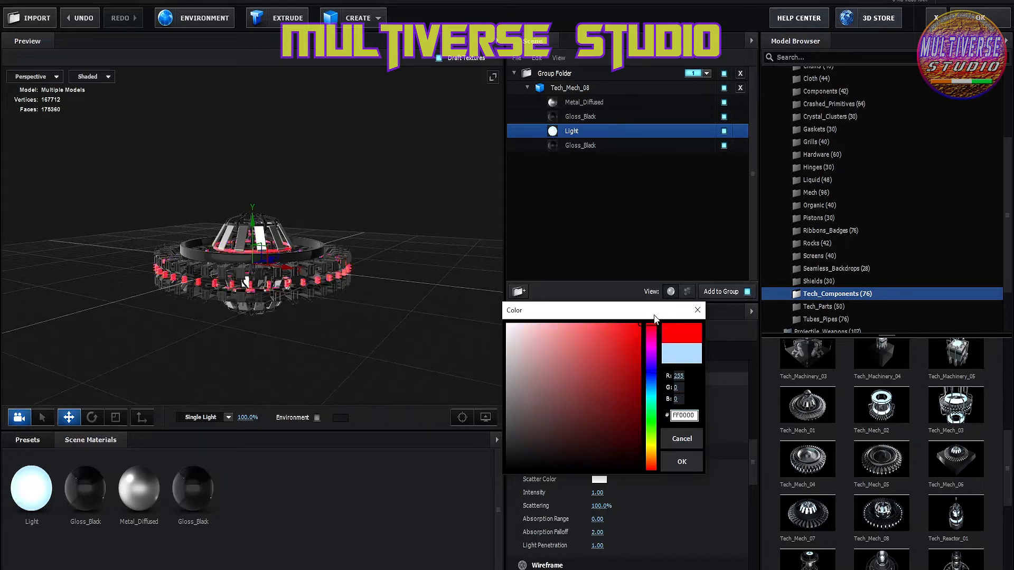
left_click(682, 461)
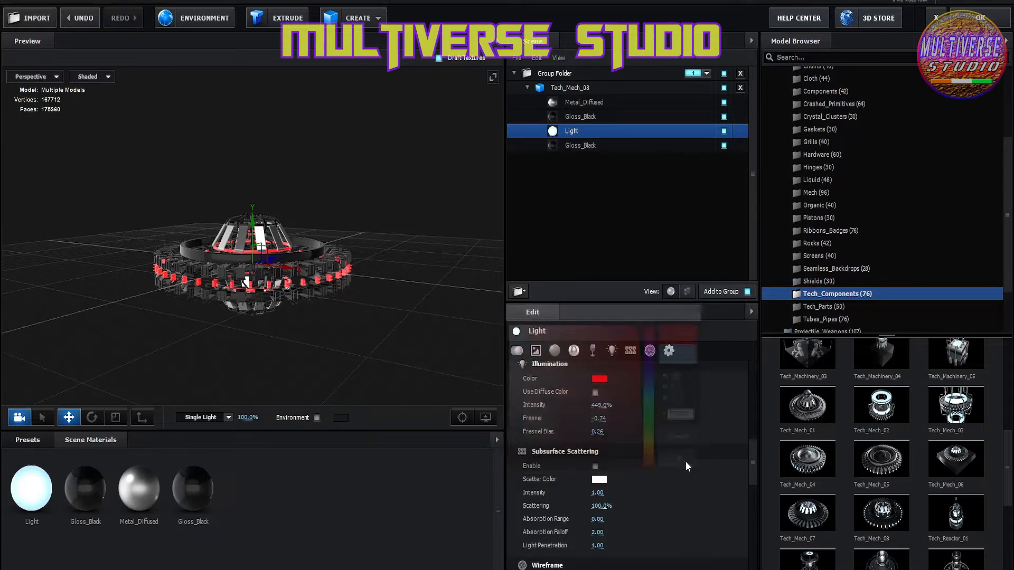
Step: Replace the Metal_Diffused and both Gloss_Black materials with the Physical preset Chrome and accept the scene setup
left_click(584, 102)
left_click(28, 440)
left_click(358, 491)
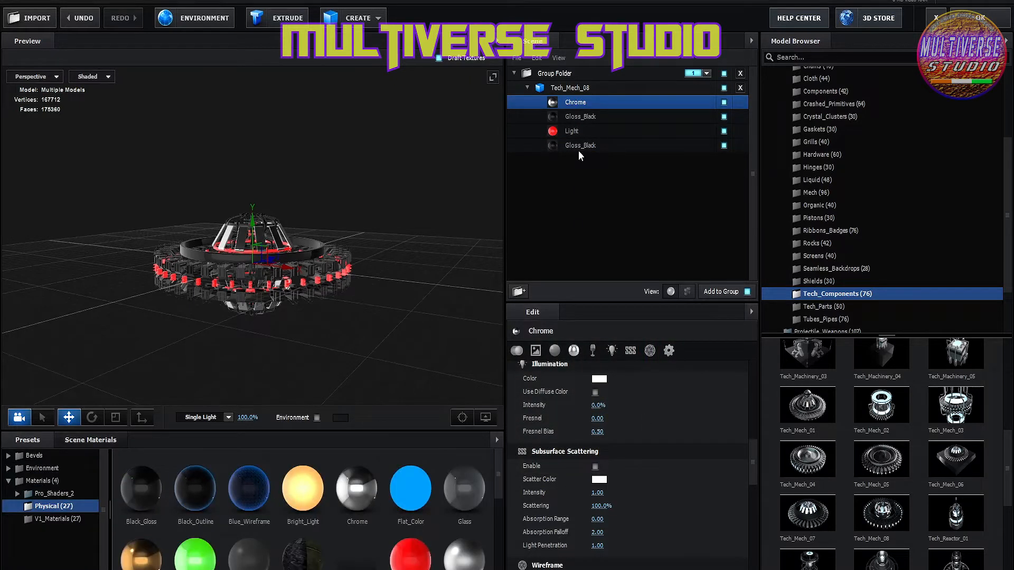
left_click(585, 117)
left_click(354, 486)
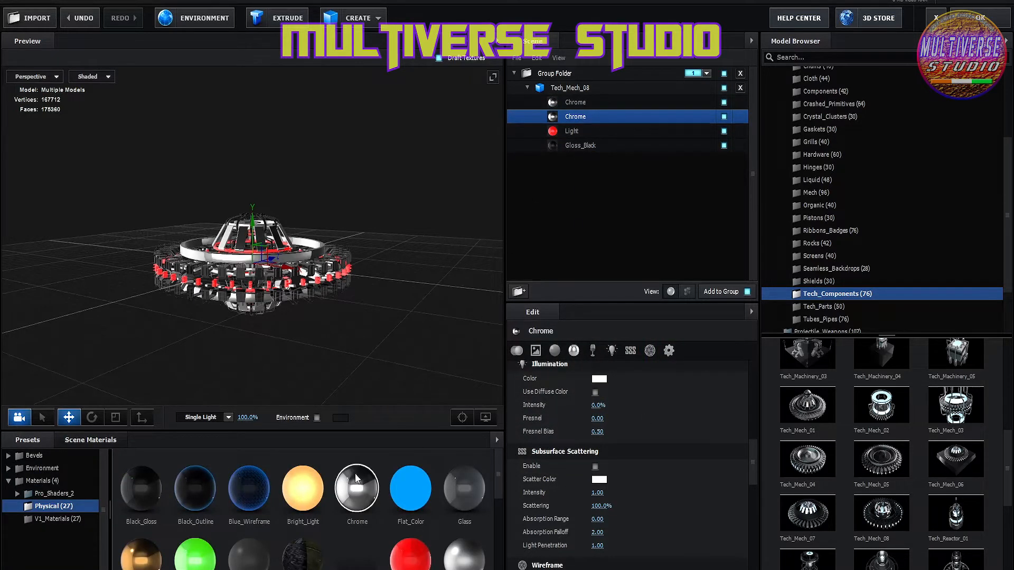
left_click(572, 146)
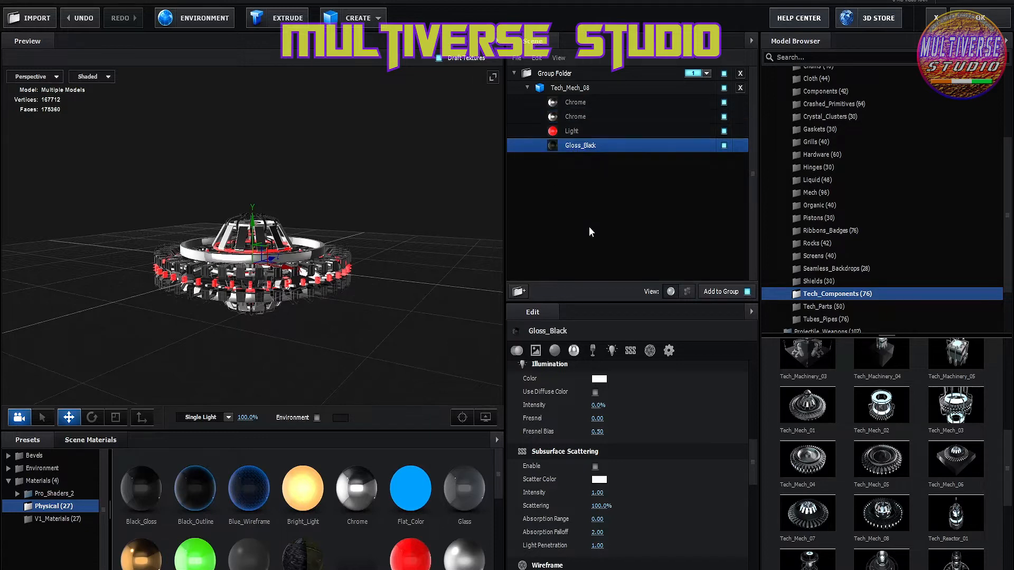
left_click(369, 479)
left_click(977, 18)
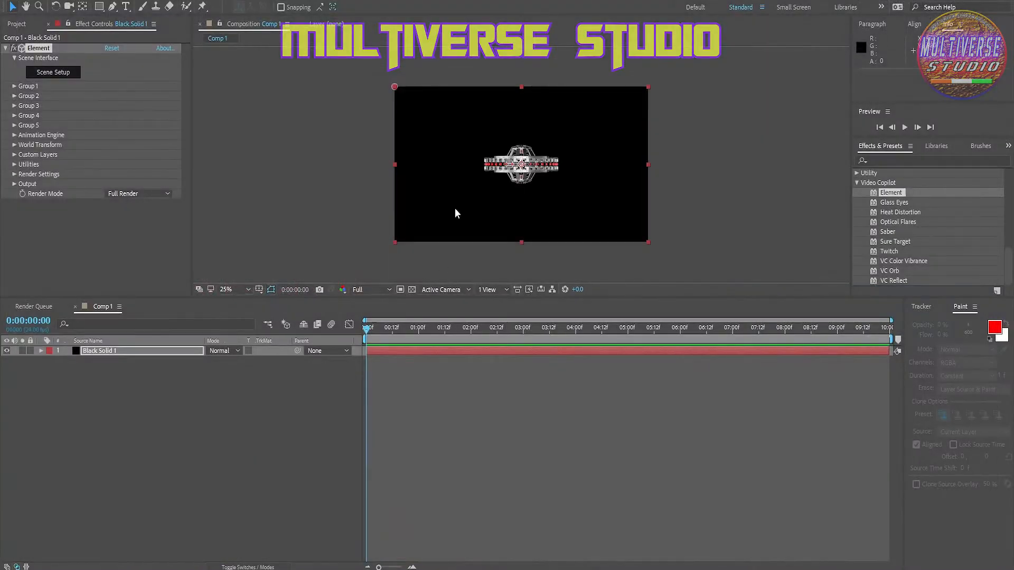
Step: Assign the Tech_Mech_08 model to auxiliary animation Channel 1 in the scene setup and accept the change
left_click(104, 352)
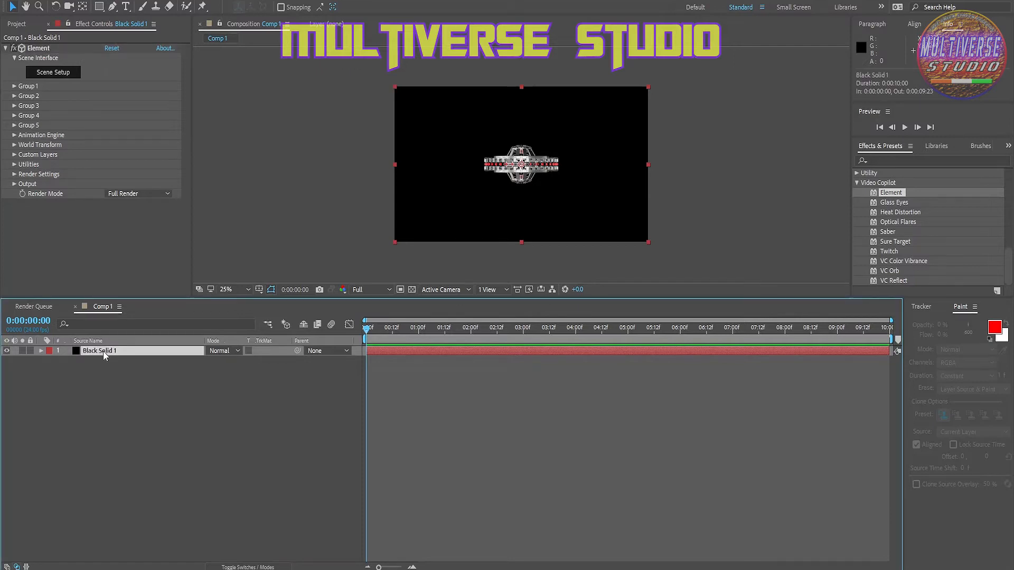
left_click(14, 87)
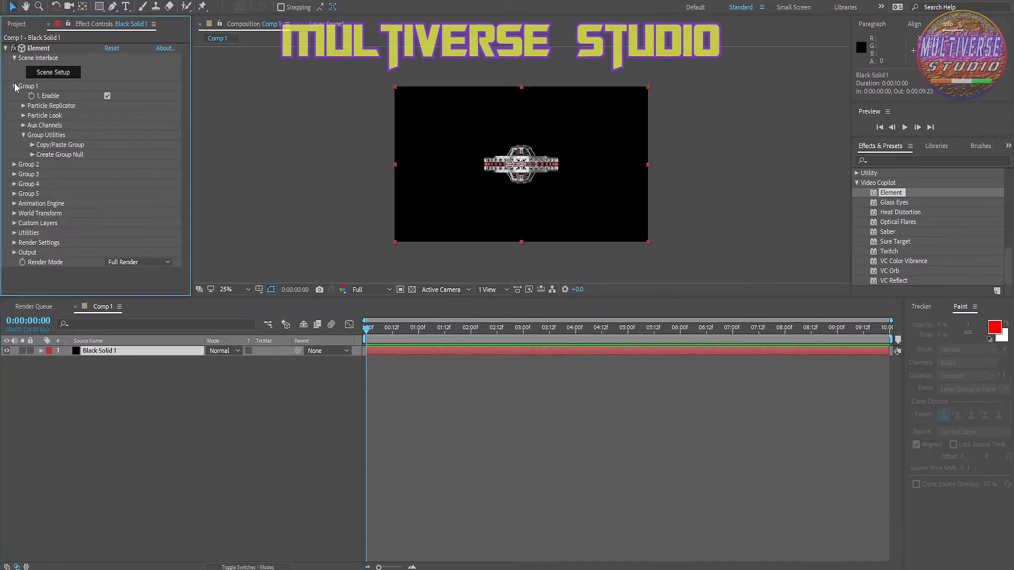
left_click(23, 126)
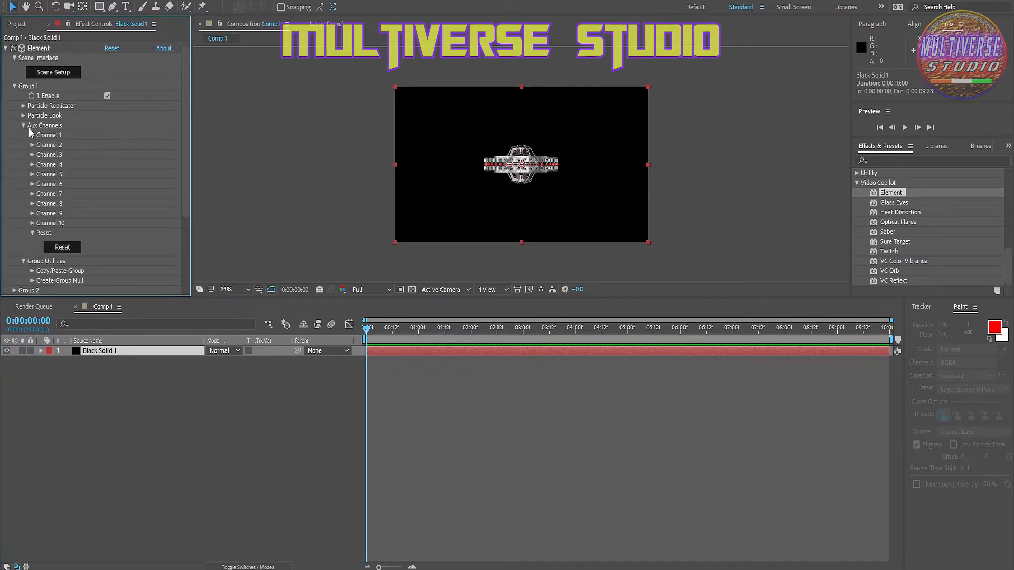
left_click(53, 74)
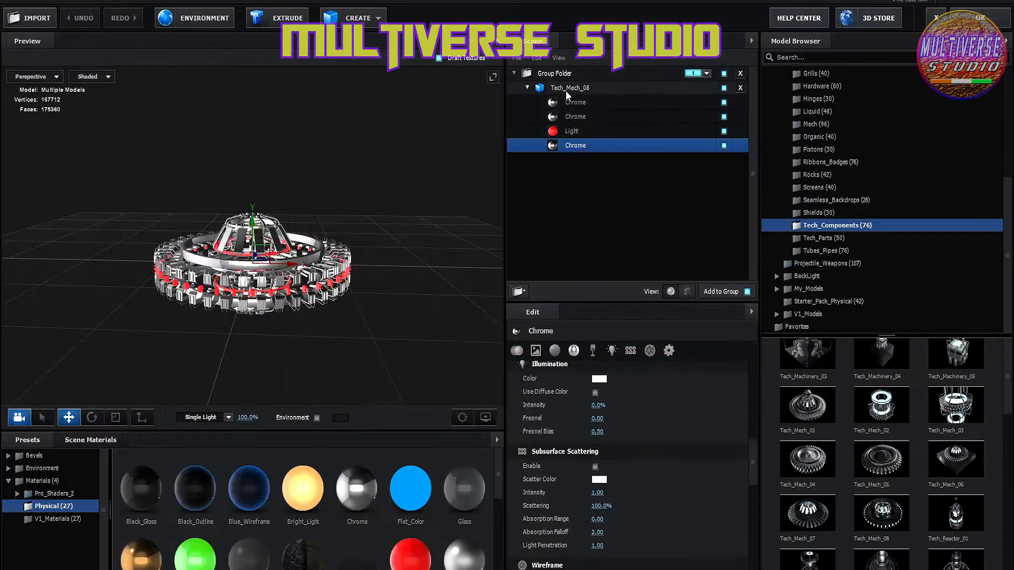
left_click(566, 88)
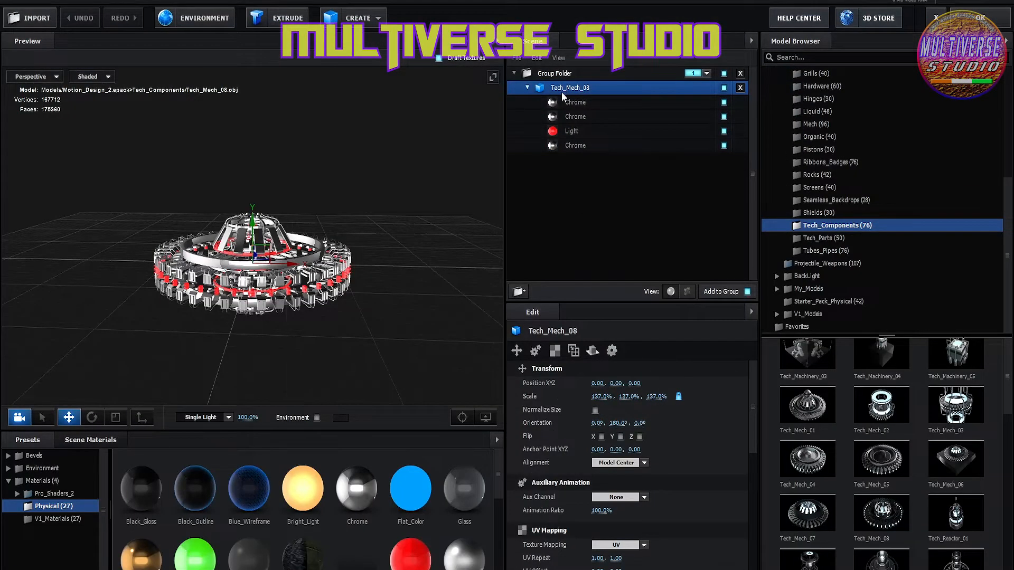
left_click(635, 499)
left_click(624, 370)
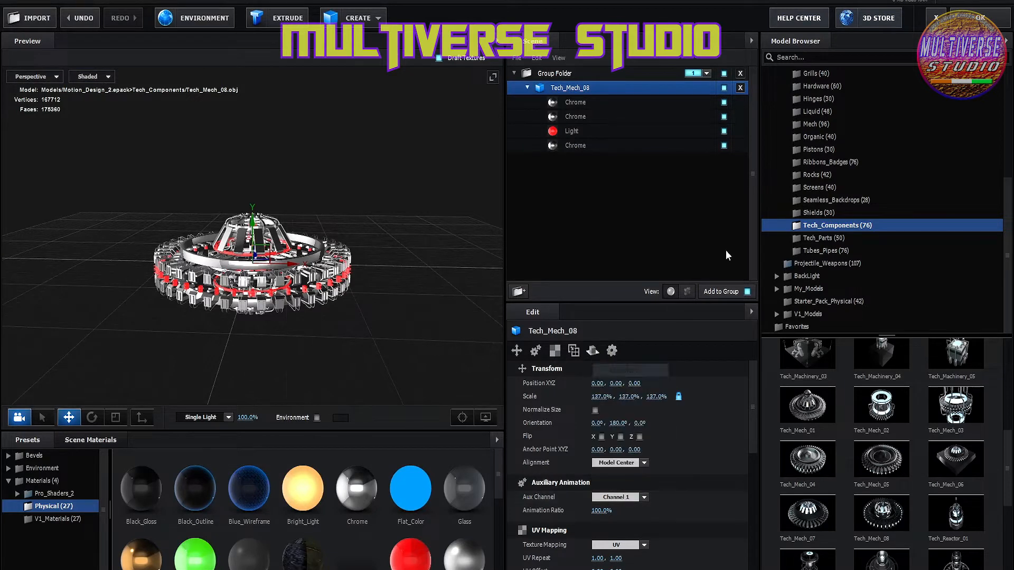
left_click(980, 17)
Step: Tilt the model forward by adjusting its rotation in Group 1's aux channel settings, then collapse the group
left_click(32, 154)
left_click_drag(118, 174, 141, 183)
left_click(14, 86)
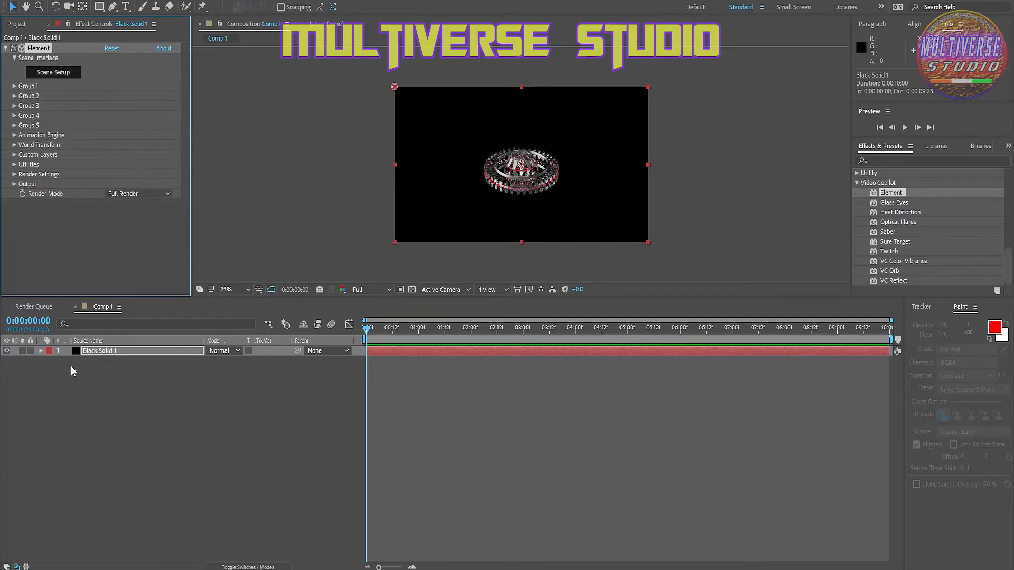
Step: Duplicate the Black Solid 1 layer and enable Glow in the copy's Element render settings
left_click(91, 352)
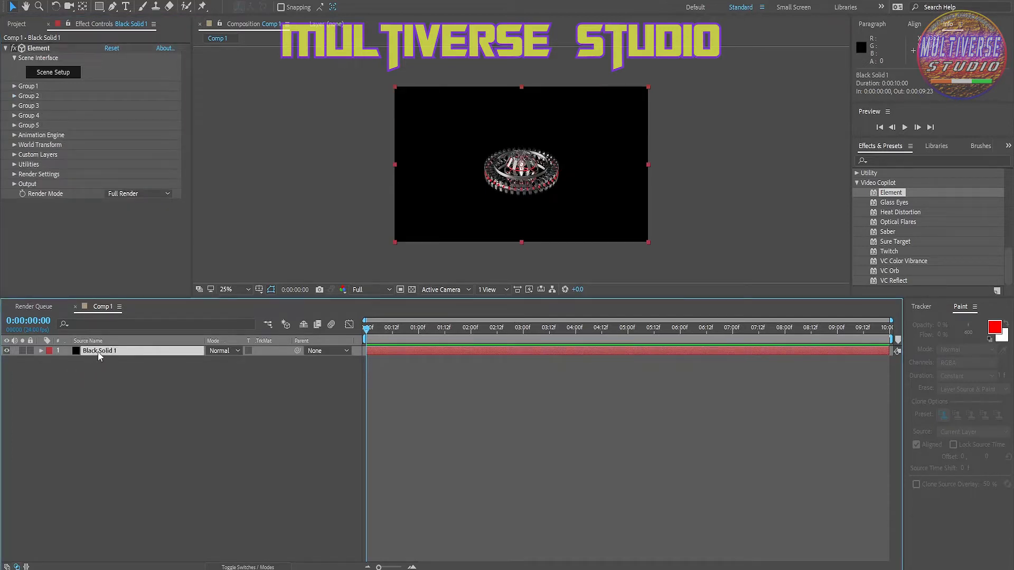
key("ctrl+d")
left_click(12, 124)
left_click(14, 174)
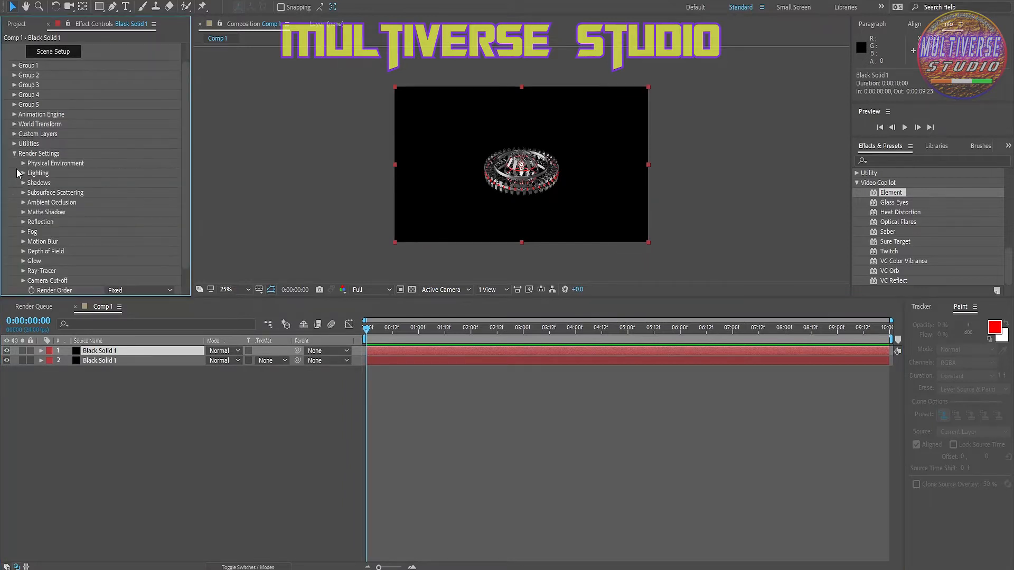
left_click(23, 261)
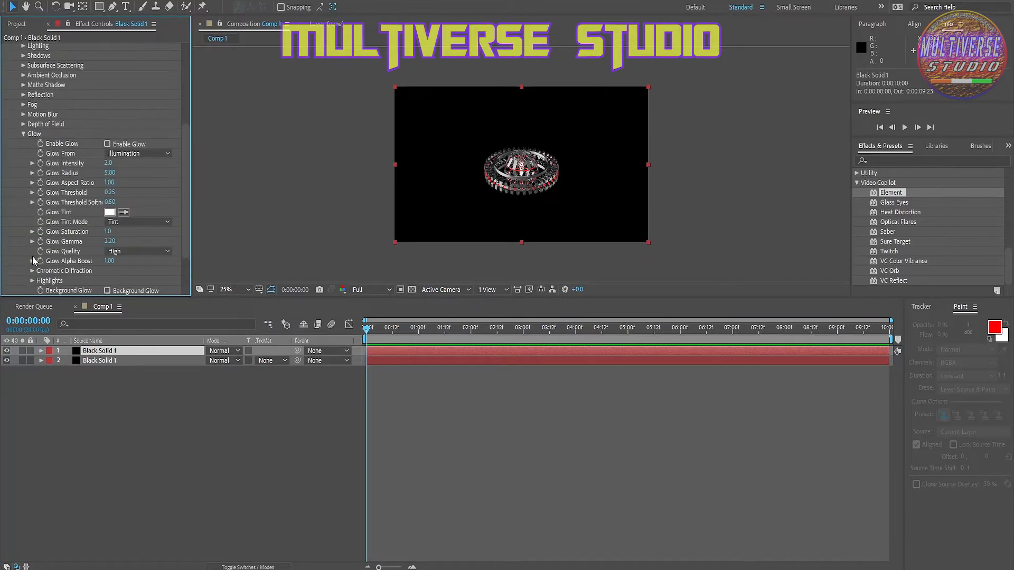
left_click(107, 144)
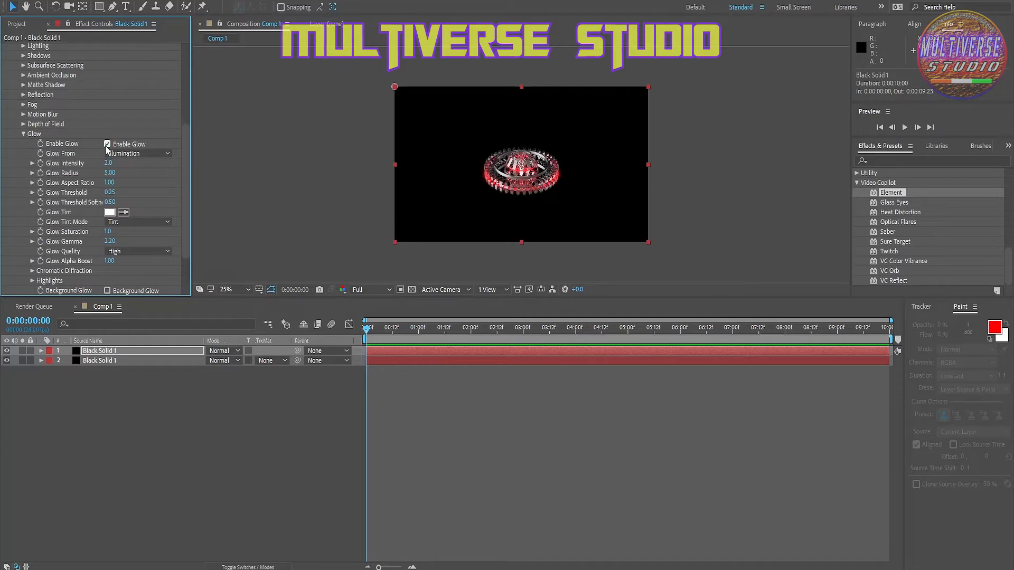
left_click(24, 135)
left_click(16, 139)
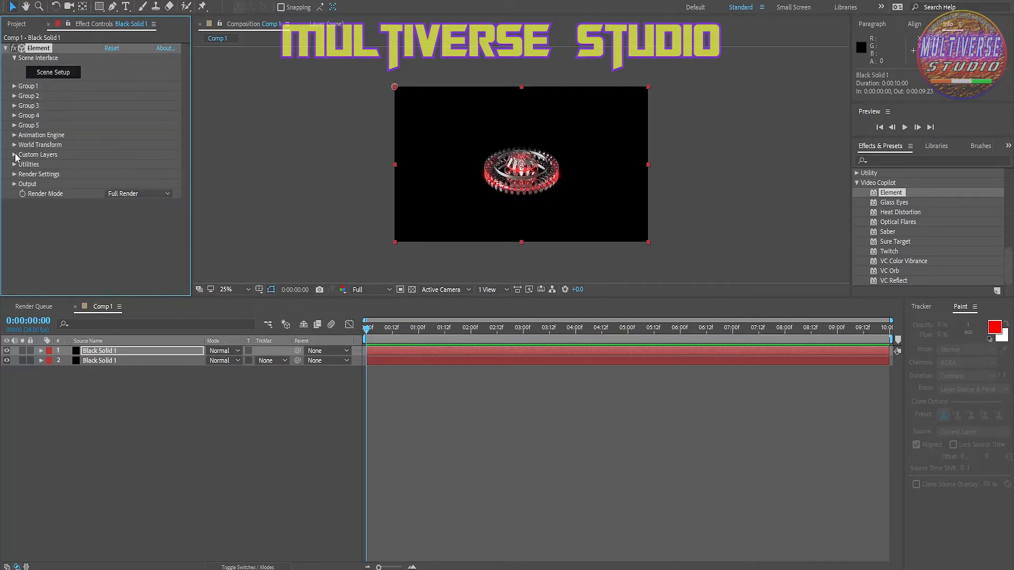
Step: Set the duplicated layer's Element output to show only the Illumination pass
left_click(14, 184)
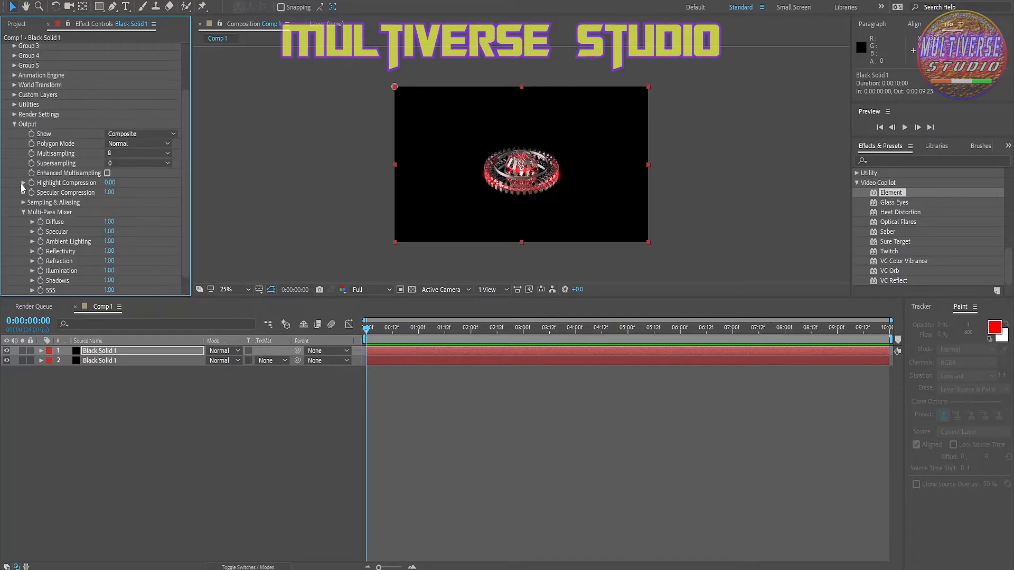
left_click(142, 135)
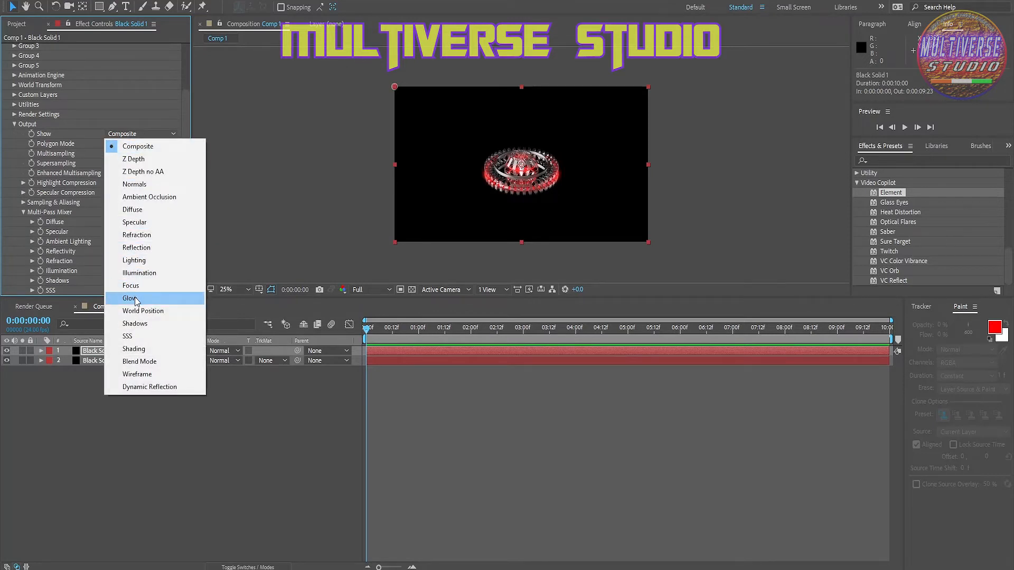
left_click(143, 274)
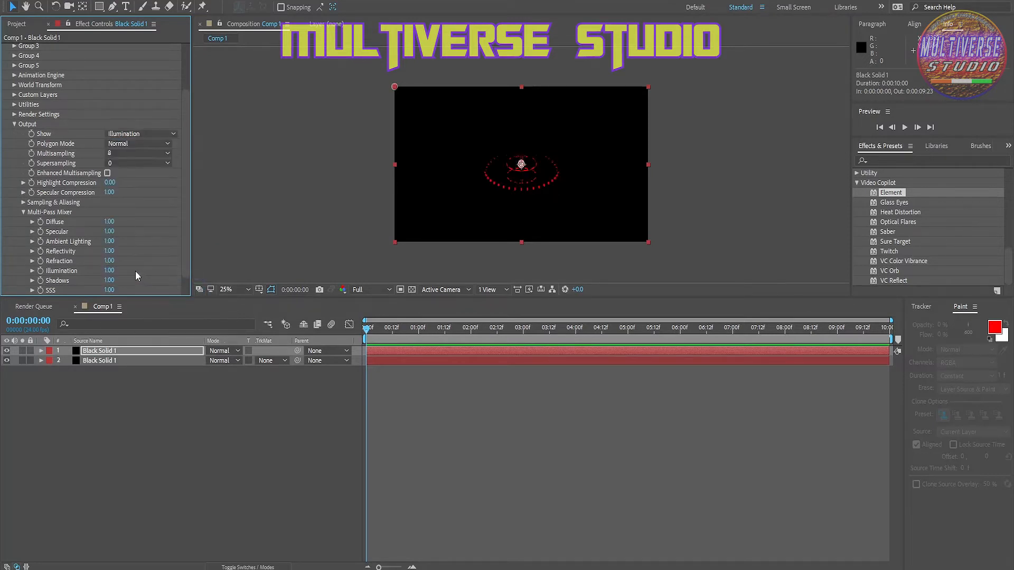
left_click(15, 125)
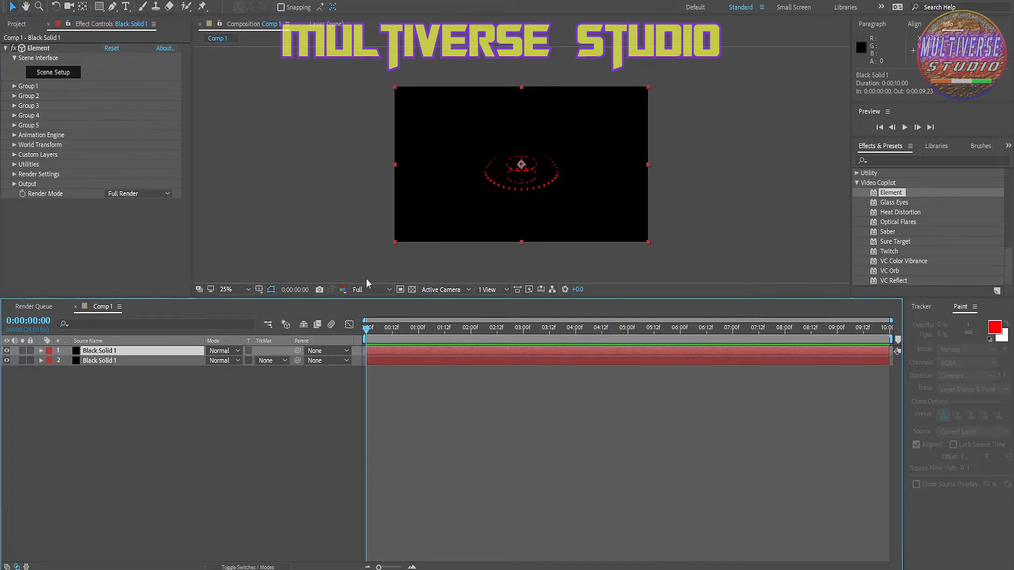
Step: Find the Deep Glow effect by searching for "glow" and apply it to the upper Black Solid 1 layer
left_click(98, 355)
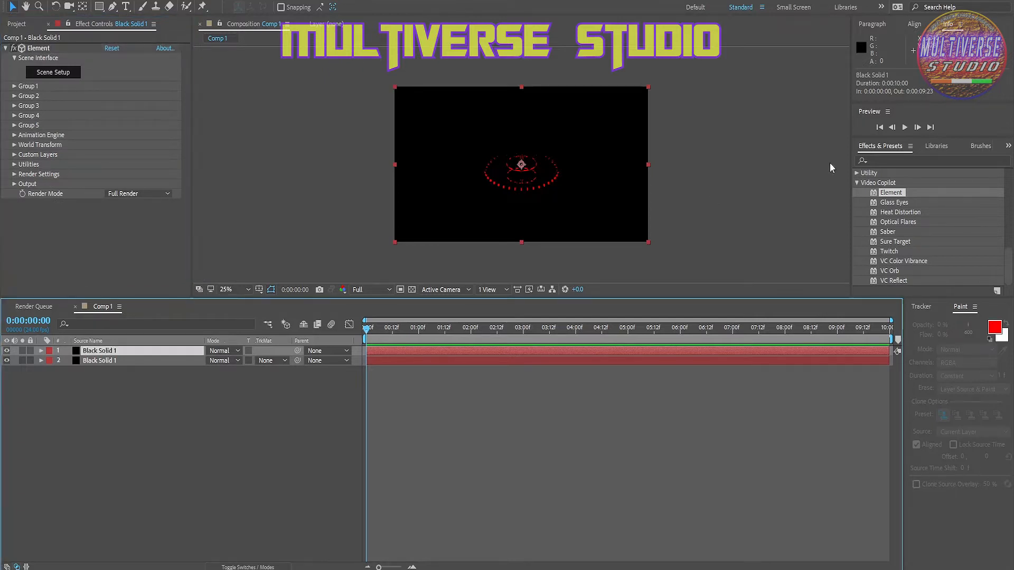
left_click(884, 160)
type("glow")
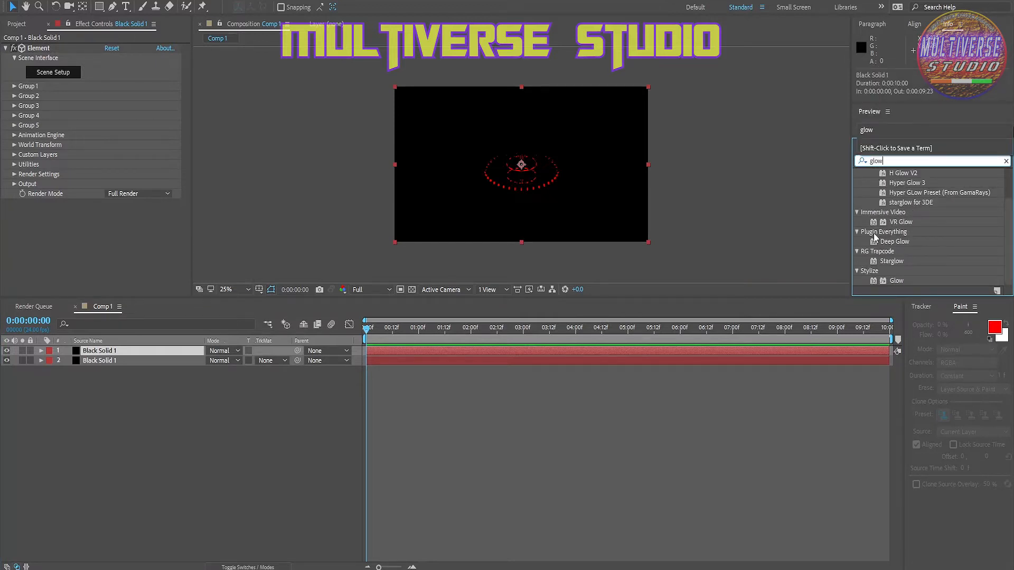
left_click_drag(898, 242, 547, 198)
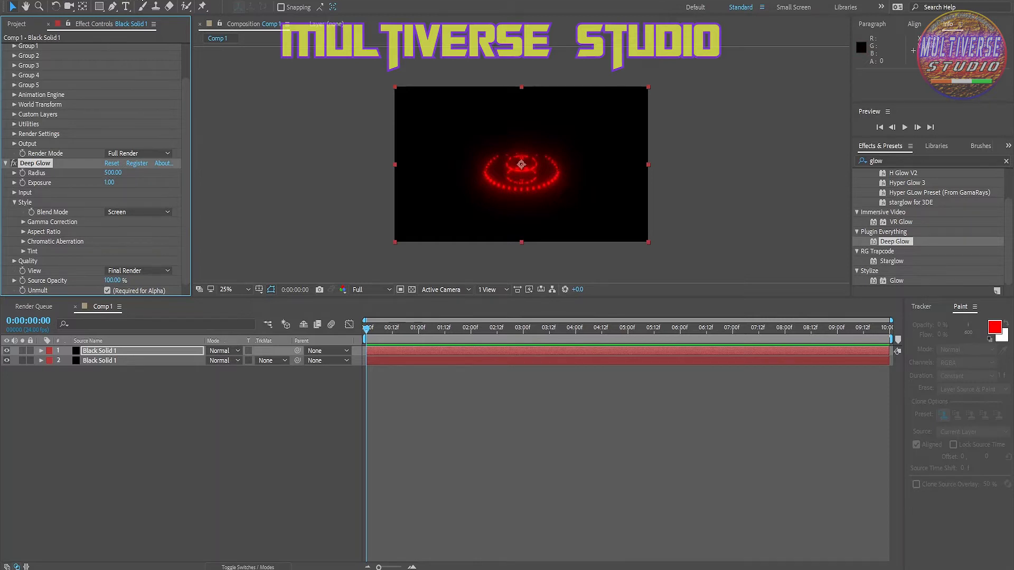
Step: Apply the animation preset "Hyper GLow Preset (From GamaRays)" to the upper Black Solid 1 layer
left_click(141, 1)
left_click(144, 19)
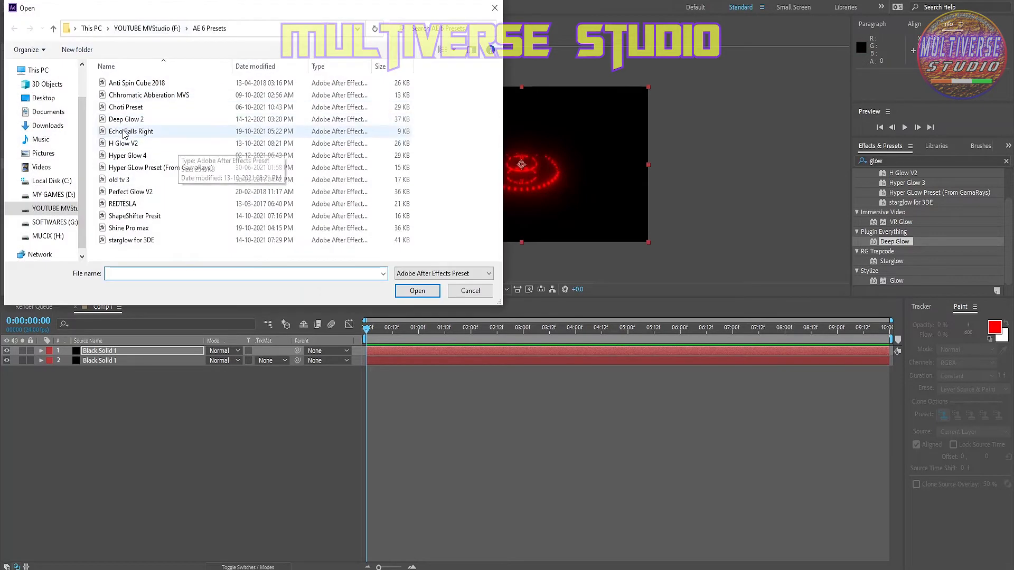
left_click(136, 169)
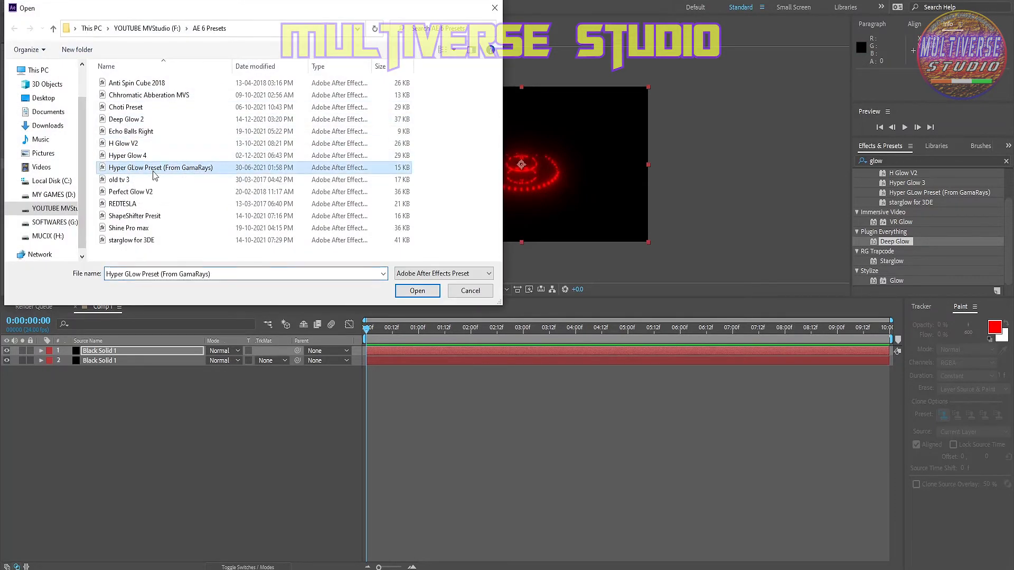
left_click(418, 291)
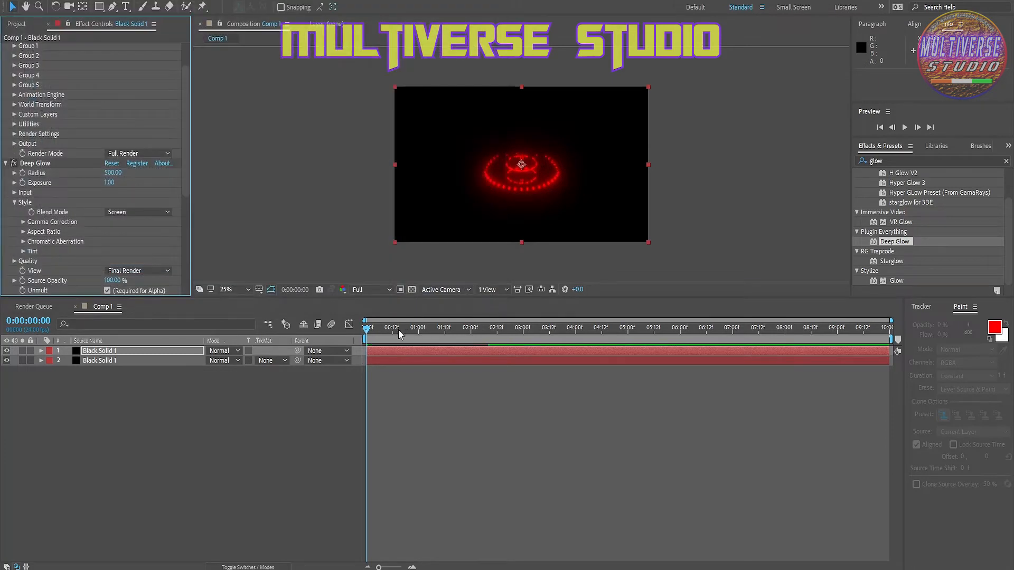
Step: Reveal the Glow keyframes on the upper Black Solid 1 layer and move the last Threshold and Radius keyframes to the composition's end
left_click(41, 351)
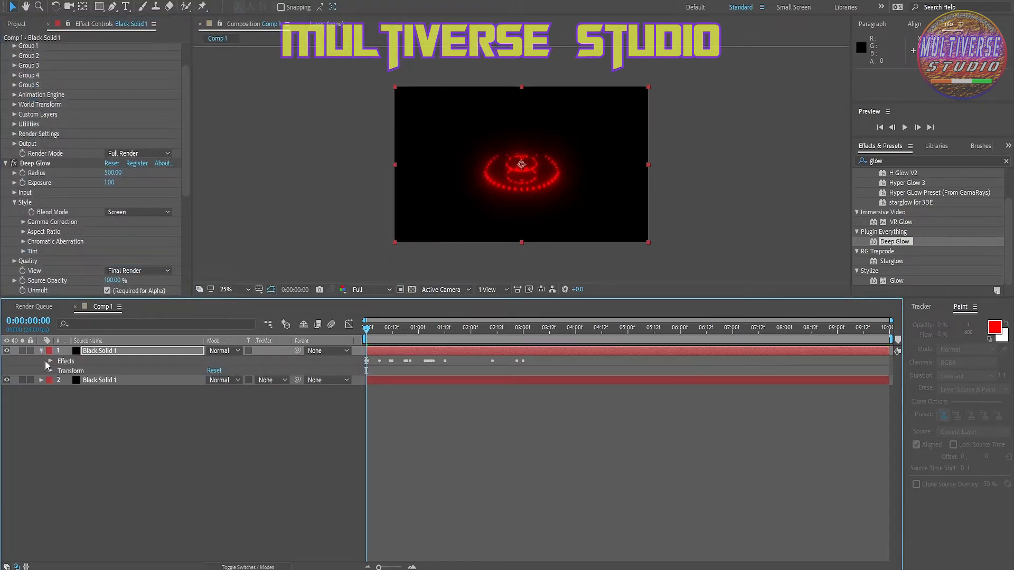
left_click(50, 362)
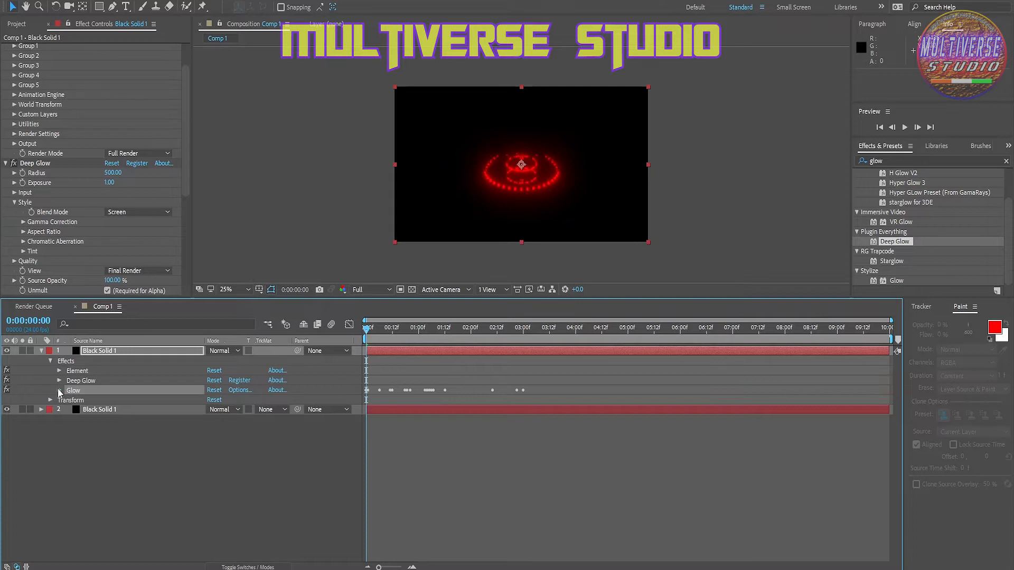
left_click(59, 391)
left_click_drag(486, 404, 518, 428)
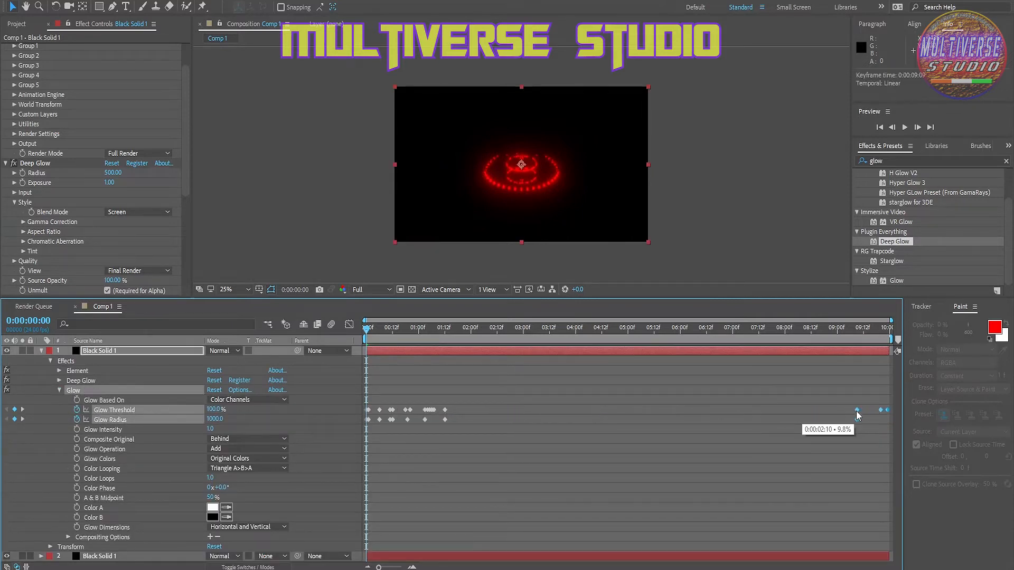
left_click_drag(857, 416, 860, 414)
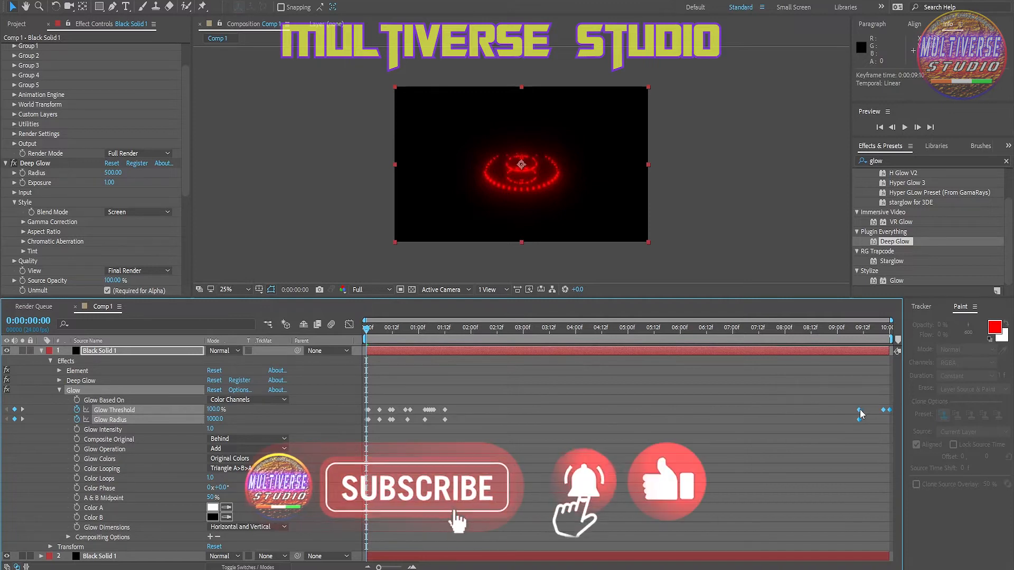
Step: Copy the remaining early Glow Threshold and Glow Radius keyframes and paste them repeatedly along the timeline to fill the gap
left_click_drag(481, 404, 368, 438)
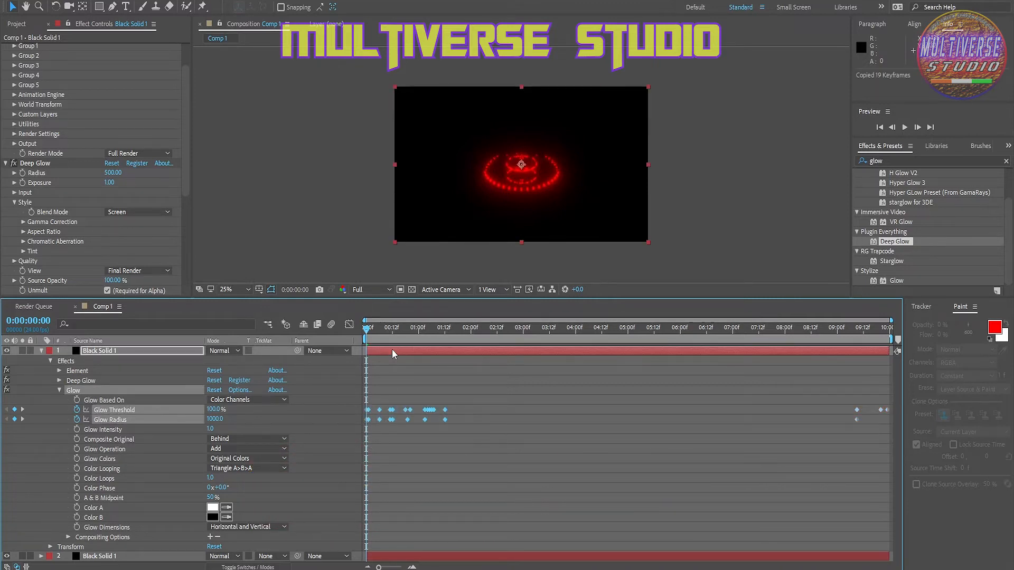
left_click_drag(366, 331, 319, 372)
key("ctrl+v")
key("ctrl+v")
key("ctrl+v")
key("ctrl+v")
key("ctrl+v")
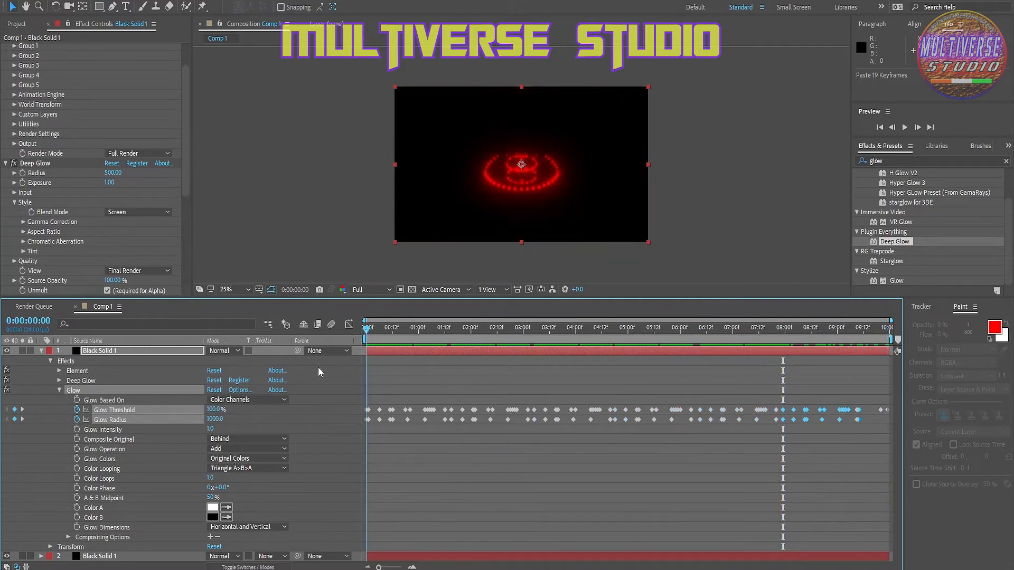
left_click(41, 351)
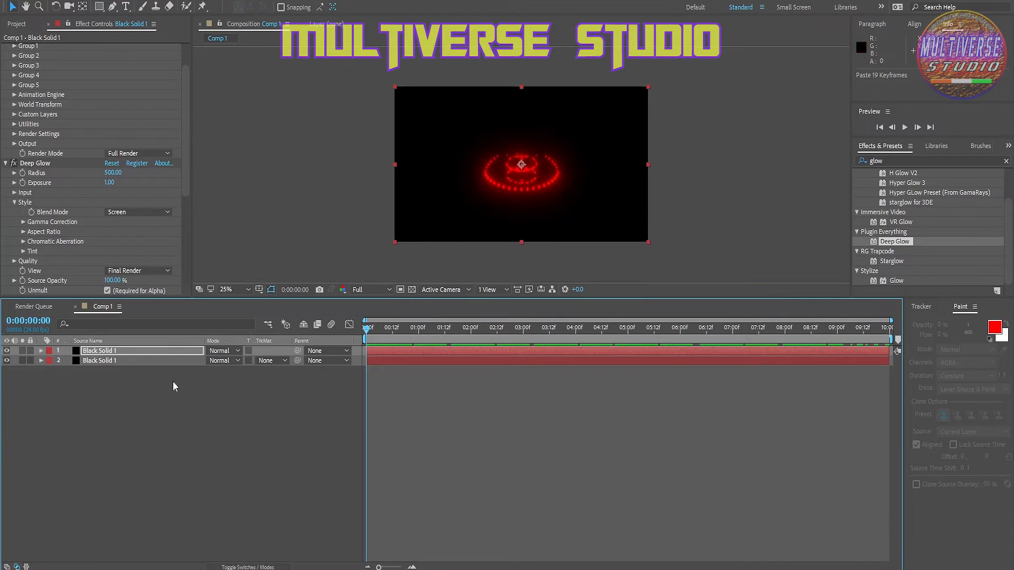
Step: Set the upper Black Solid 1 layer's blending mode to Screen and check the composite and both layers' effects
left_click(237, 351)
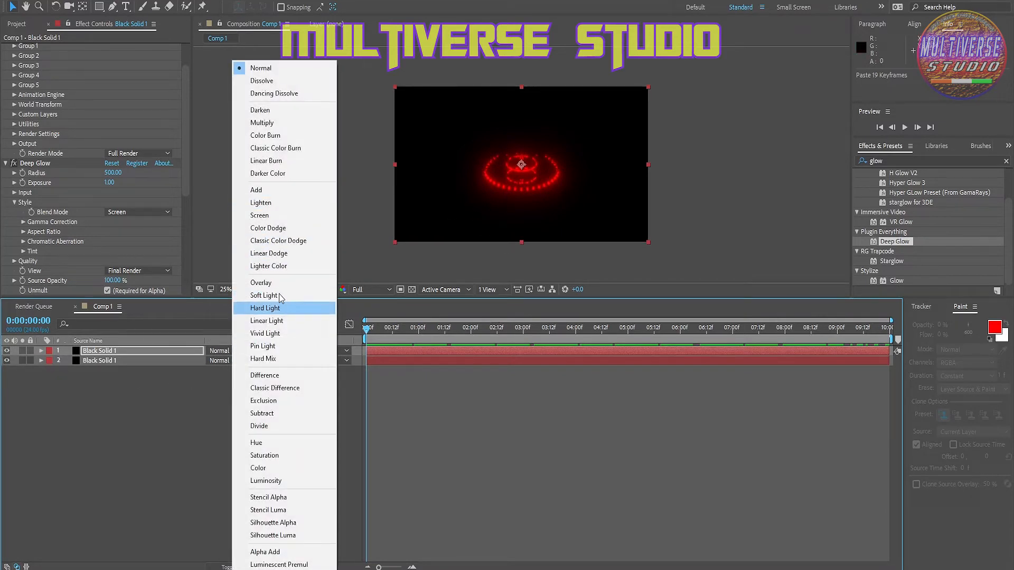
left_click(266, 219)
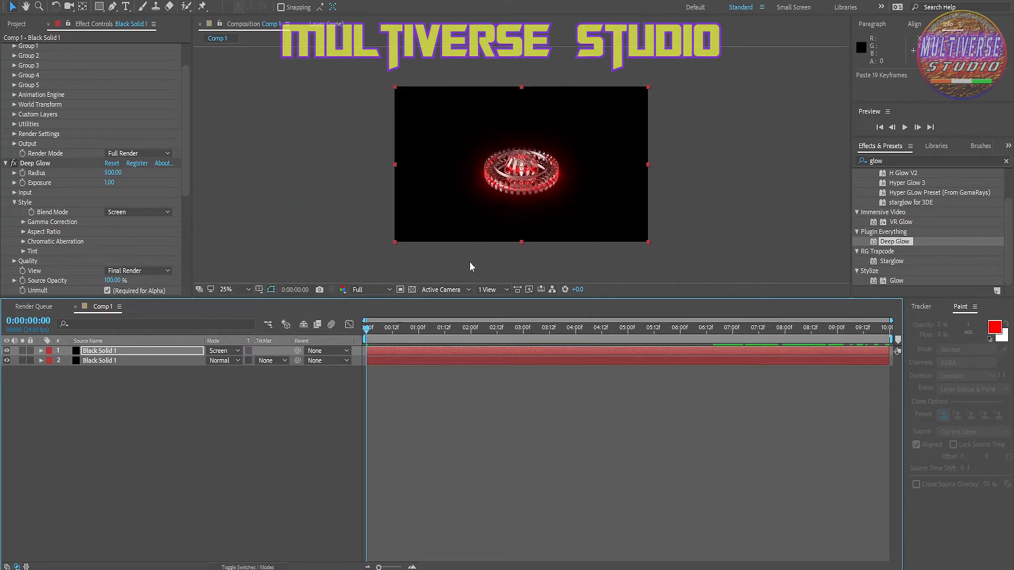
left_click_drag(364, 328, 307, 349)
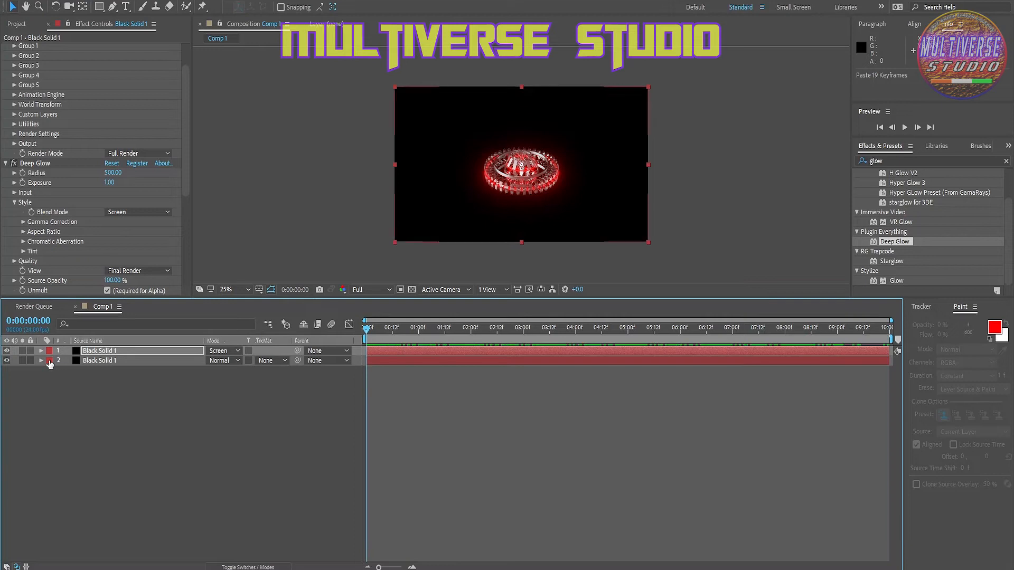
left_click(89, 362)
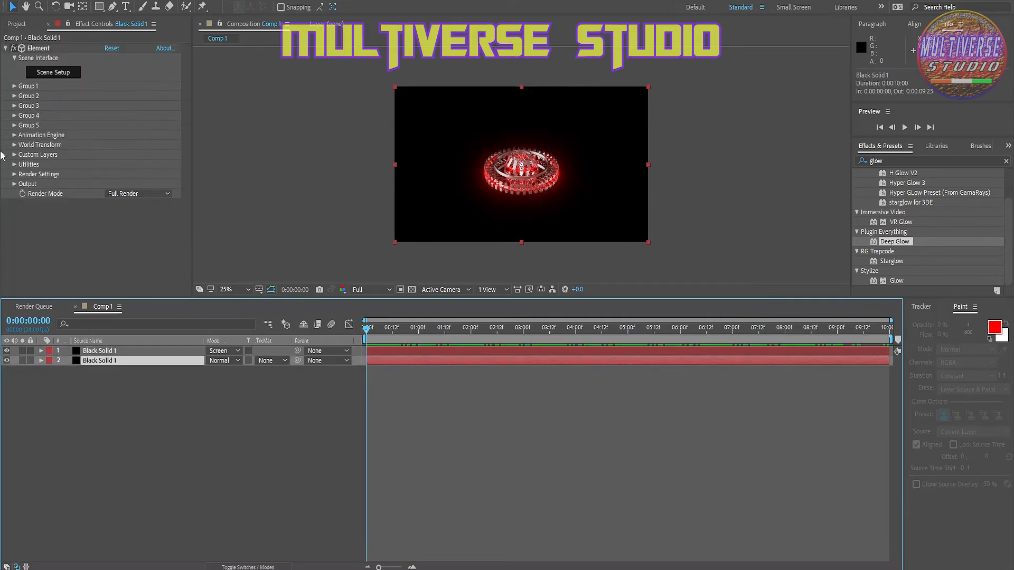
left_click(98, 352)
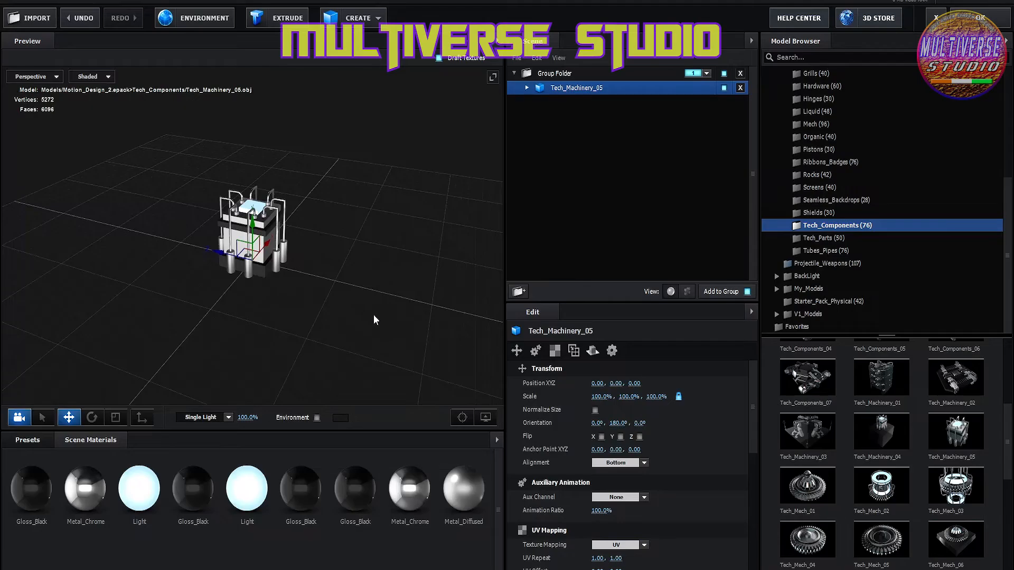
Step: Orbit around the Tech_Machinery_05 model and preview the glow animation on the machinery, light bulb and flashlight examples
left_click_drag(373, 315, 359, 344)
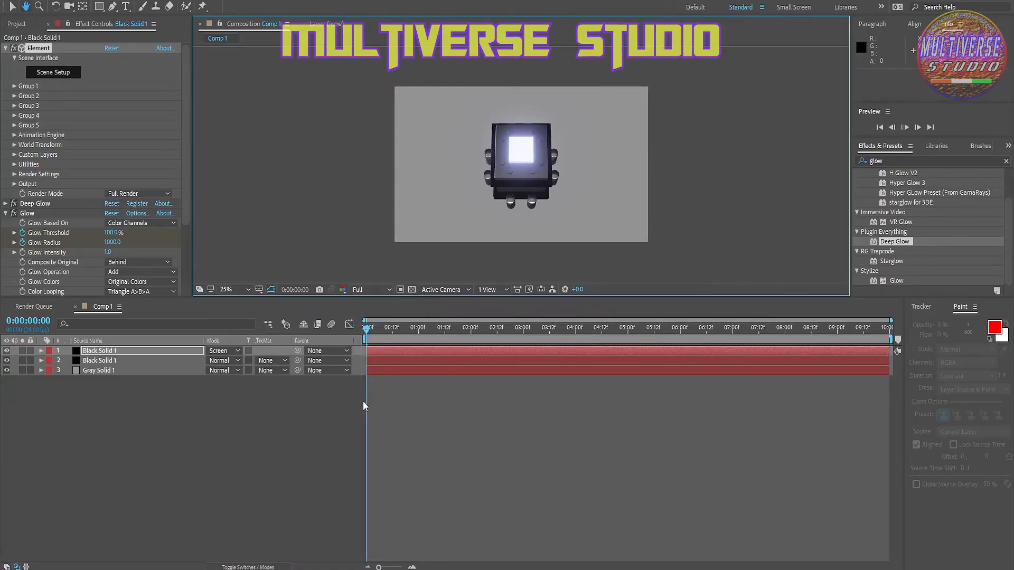
key("space")
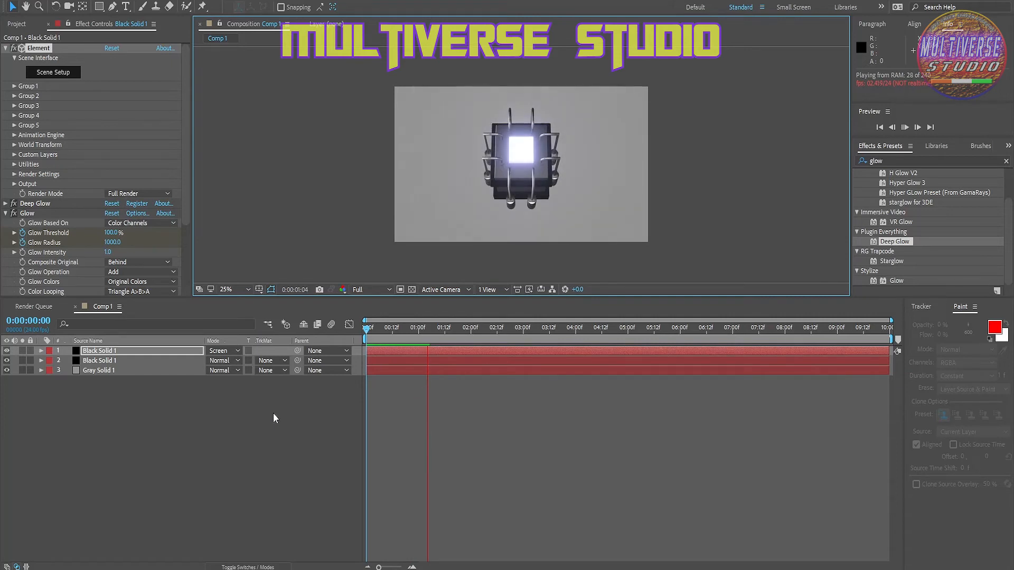
left_click(455, 336)
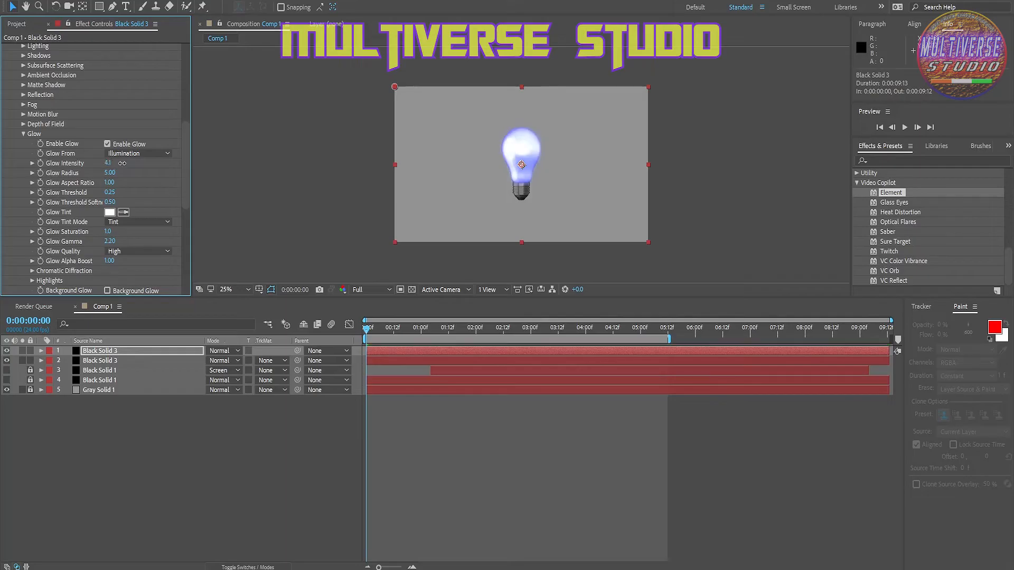
left_click_drag(369, 328, 558, 330)
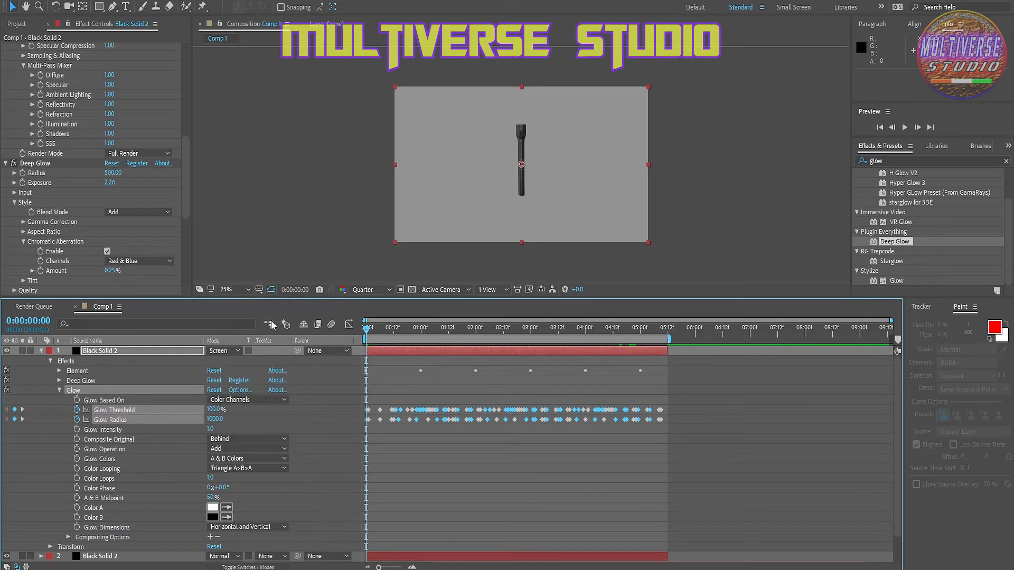
key("space")
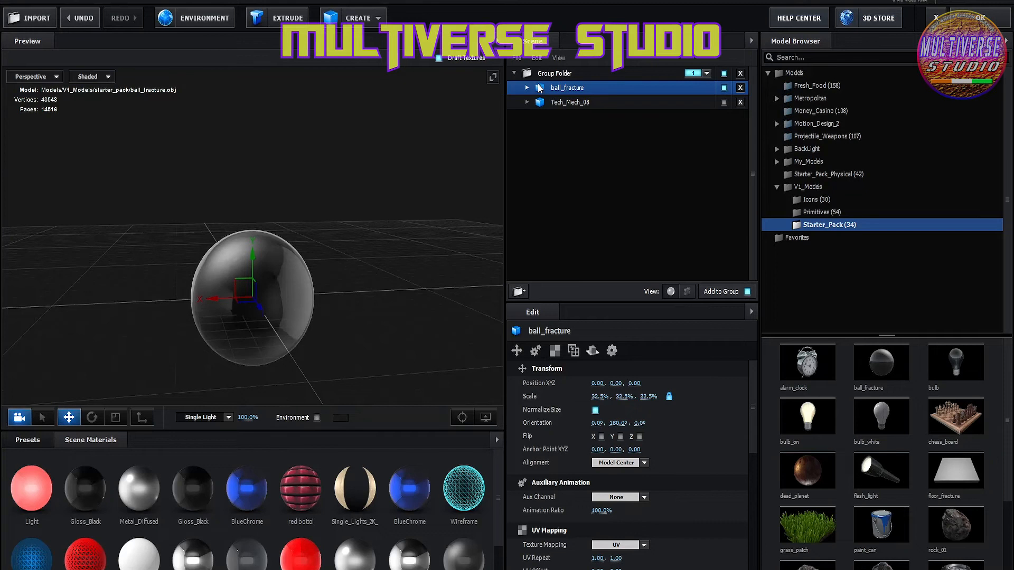
Step: Inspect the ball_fracture model's material and the Light scene material, and review the glowing ball's animation back to the start
left_click(527, 87)
left_click(559, 103)
left_click(39, 480)
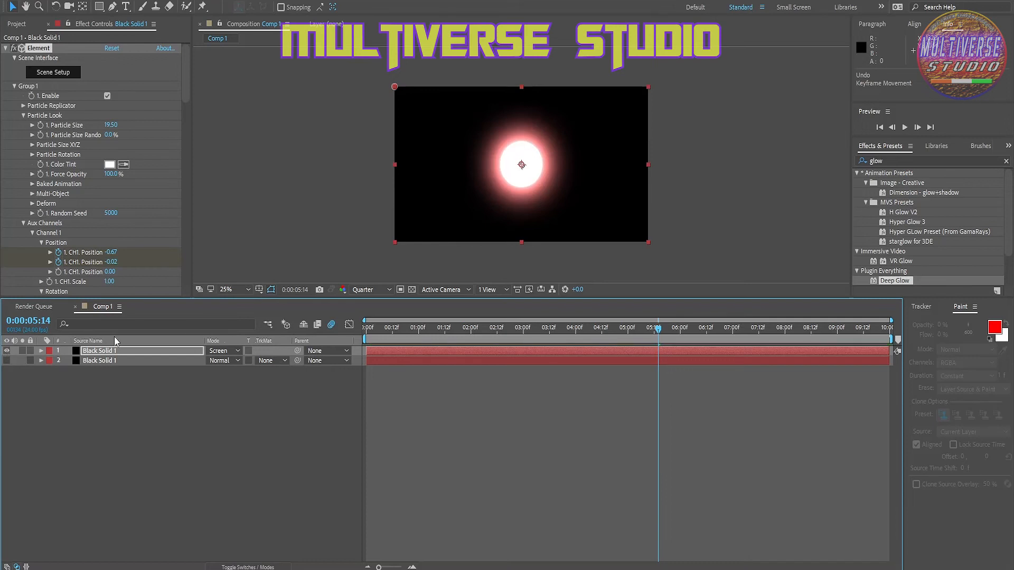
left_click_drag(656, 331, 277, 368)
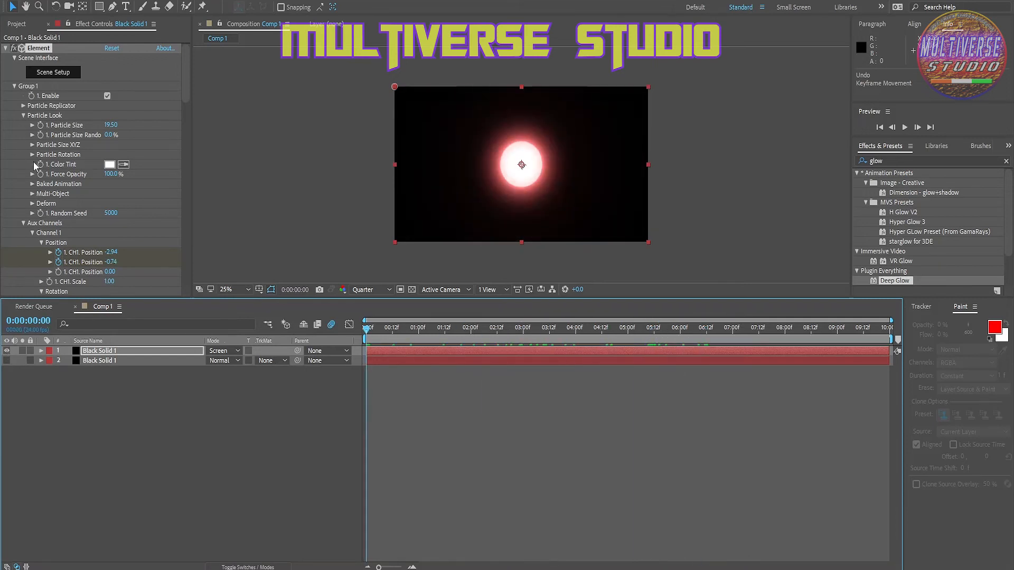